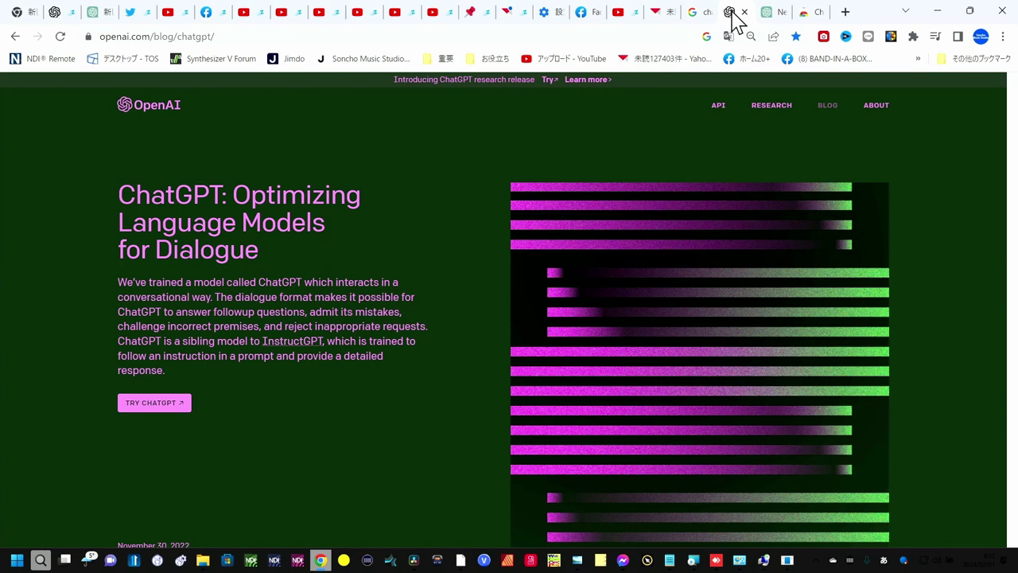
# - Look over the Google results for chatgpt, then return to the ChatGPT blog post
pyautogui.click(703, 15)
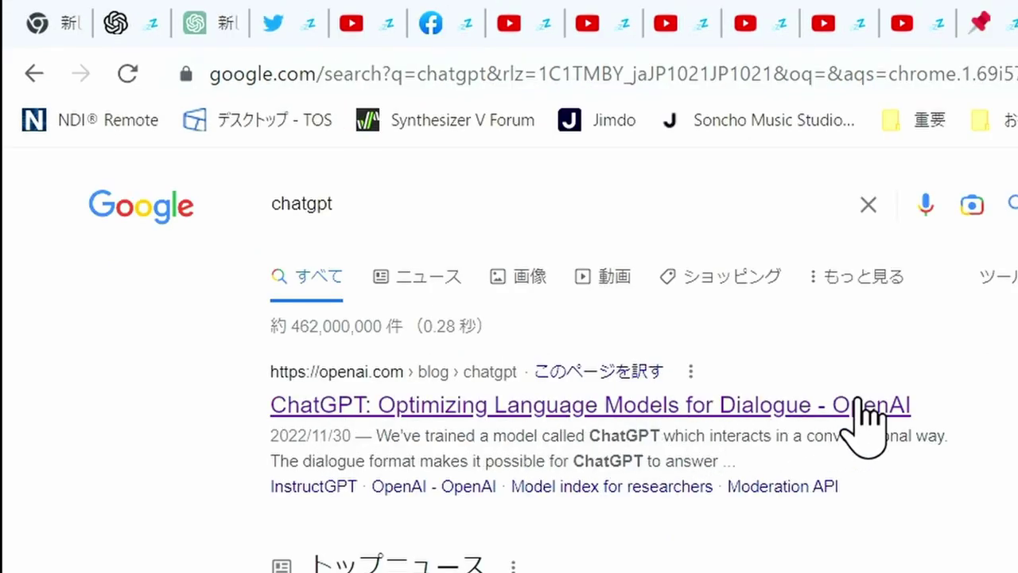
pyautogui.scroll(-2, 362, 263)
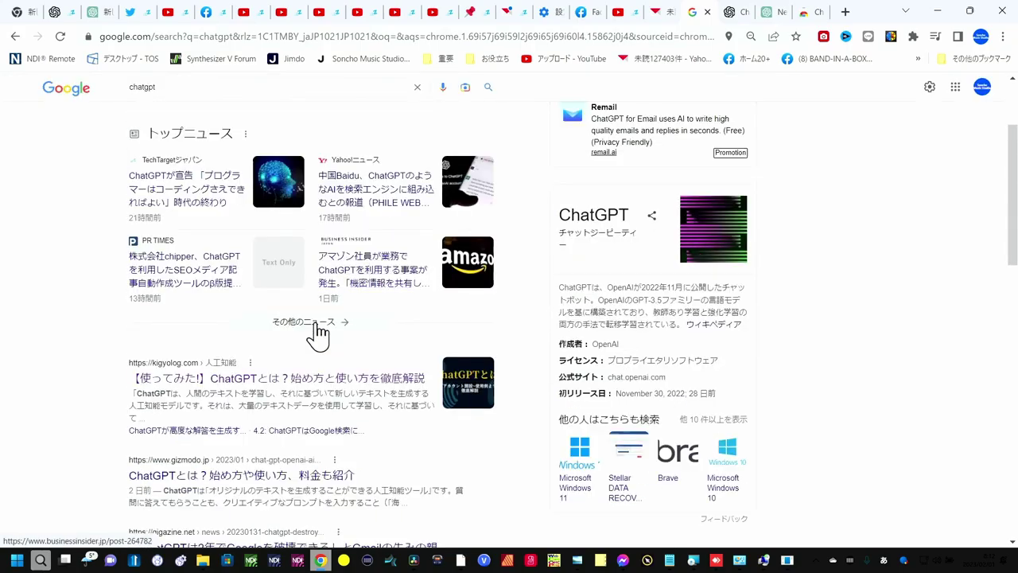
pyautogui.scroll(-2, 213, 465)
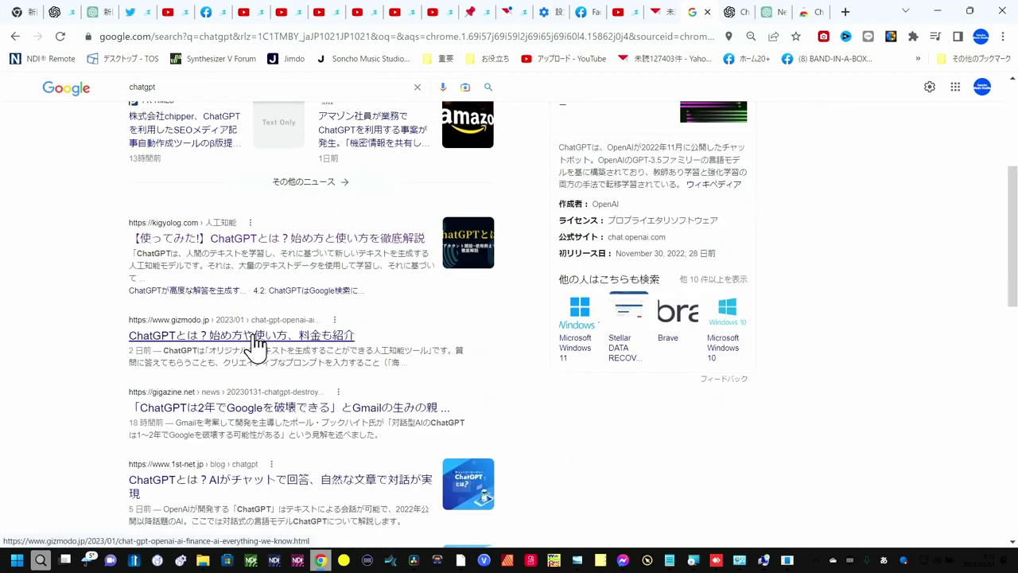
pyautogui.scroll(4, 255, 345)
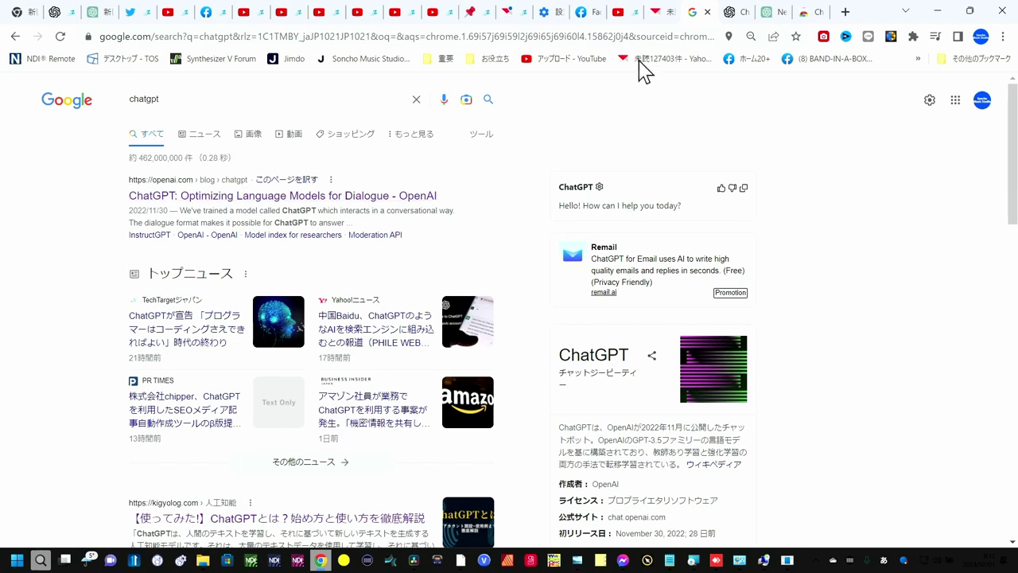
pyautogui.click(739, 16)
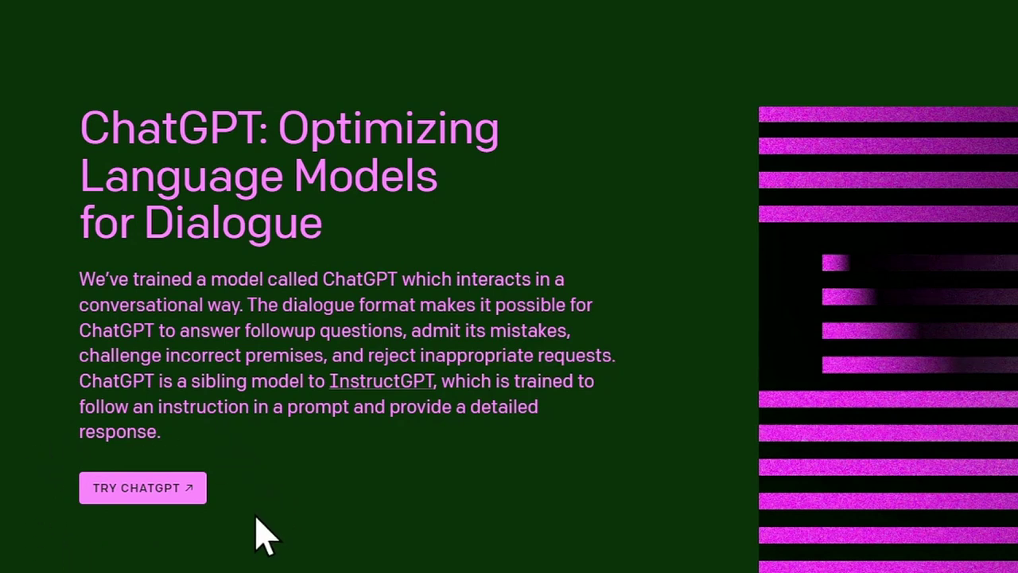
# - Translate the ChatGPT blog post into Japanese and open chat.openai.com via its CHATGPTを試す link
pyautogui.rightClick(371, 481)
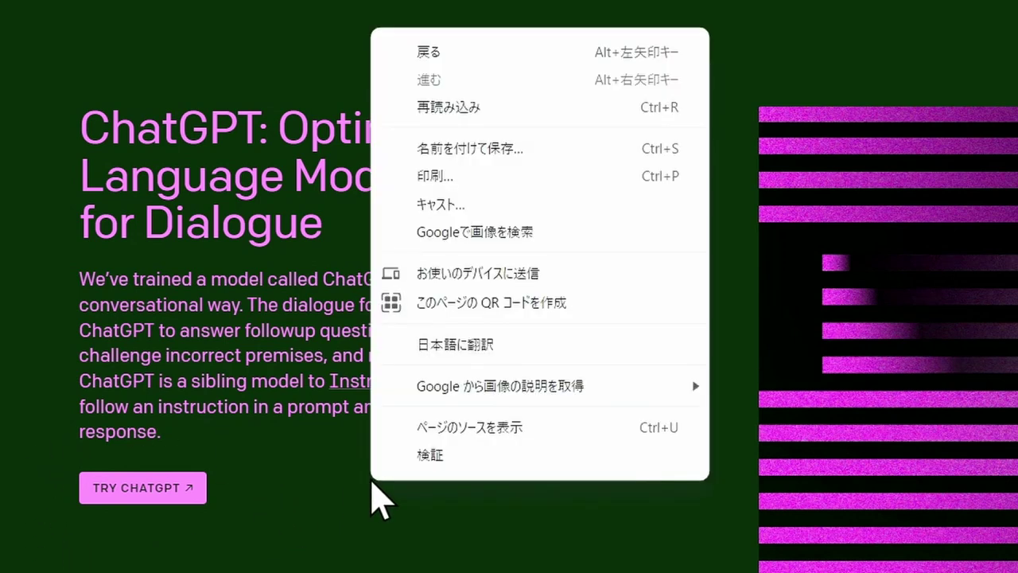
pyautogui.click(437, 345)
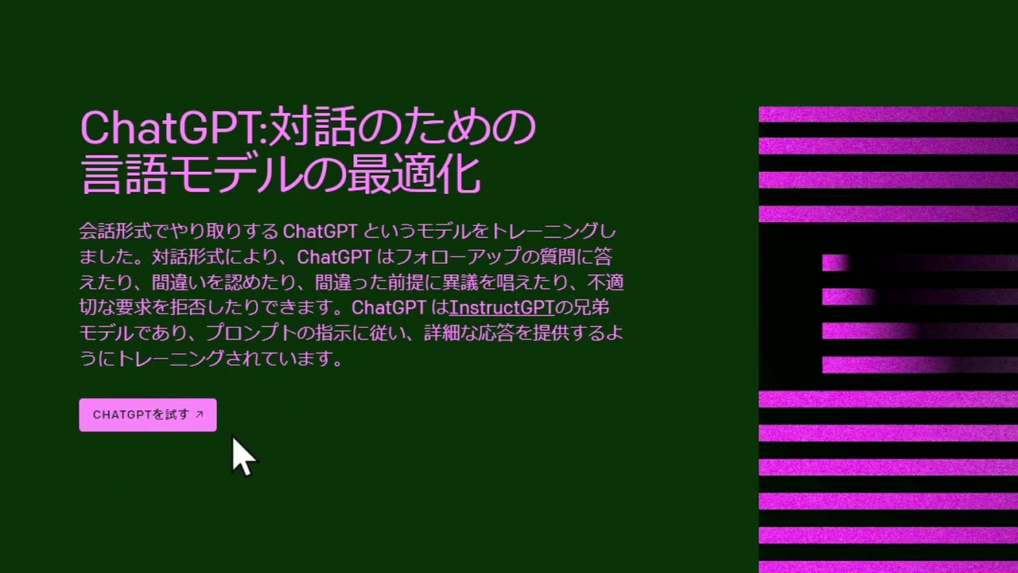
pyautogui.click(172, 424)
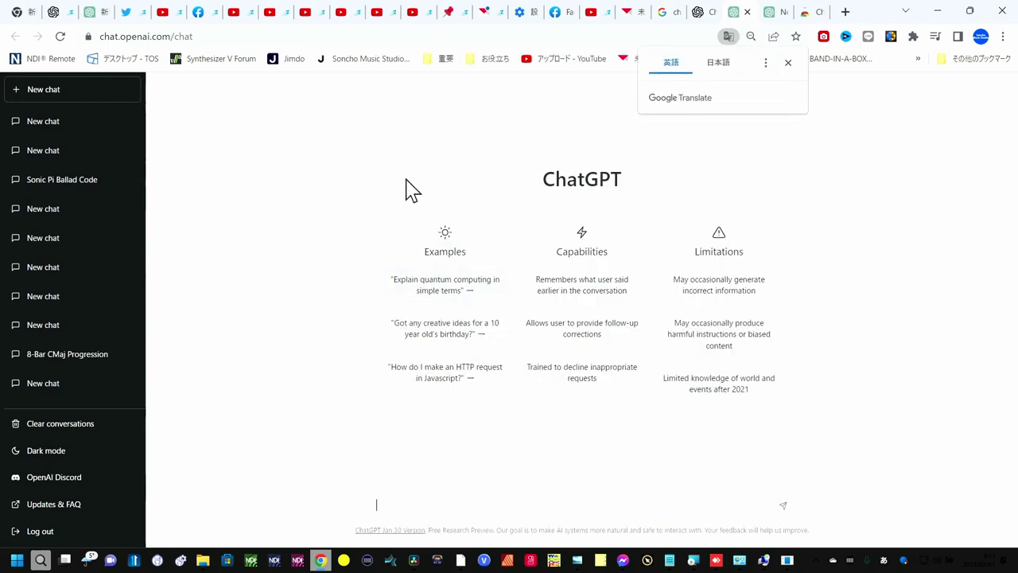
# - Switch to the Yahoo Mail tab showing OpenAI's 'Verify your email address' message
pyautogui.click(629, 12)
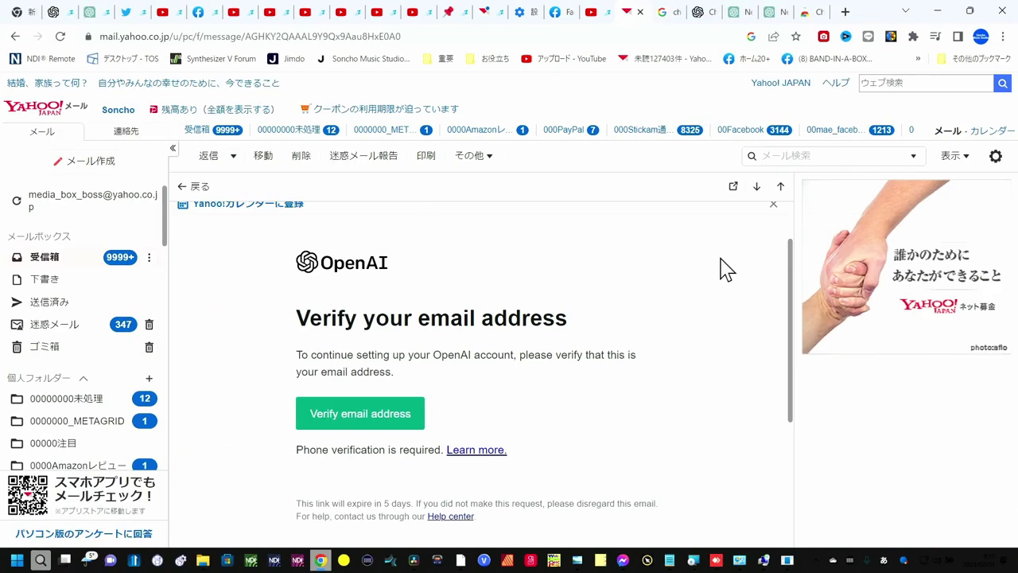
# - Switch to the Chrome Web Store tab listing the chatgpt extension results
pyautogui.click(819, 20)
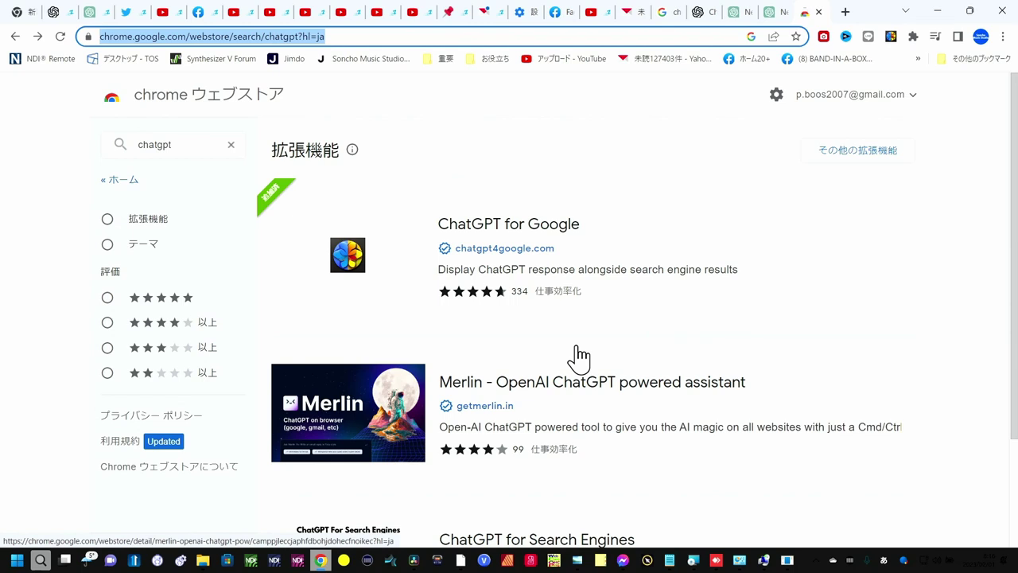
# - Open the ChatGPT for Google result's Web Store detail page
pyautogui.click(548, 267)
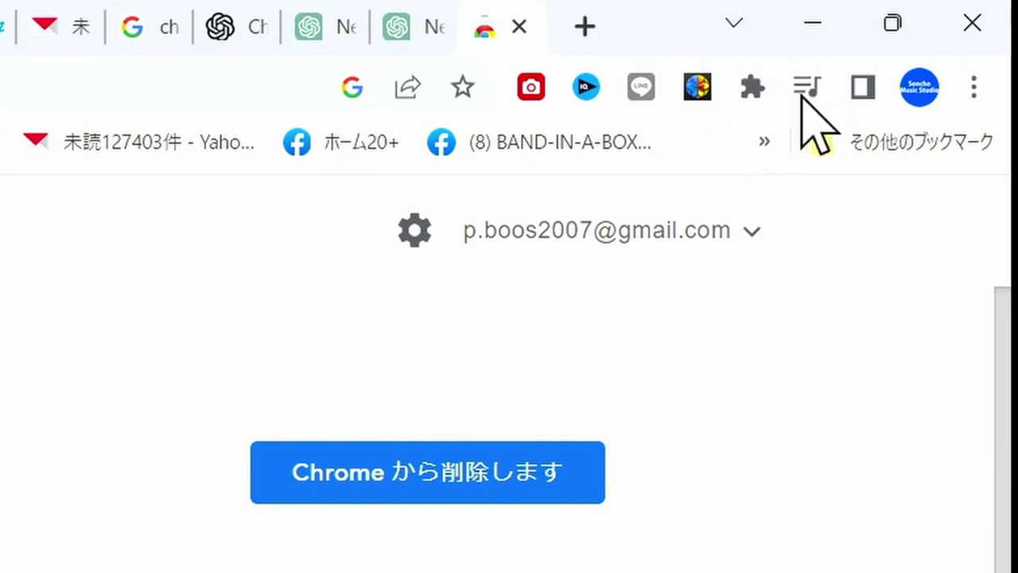
# - Check the installed extensions list, then bring up the ChatGPT for Google chat window from the toolbar
pyautogui.click(752, 89)
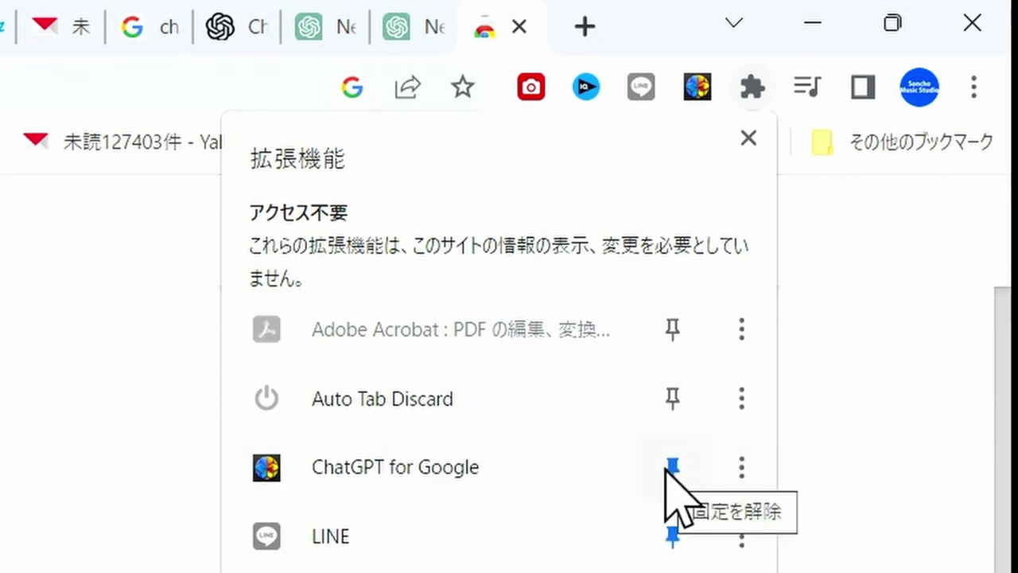
pyautogui.click(859, 420)
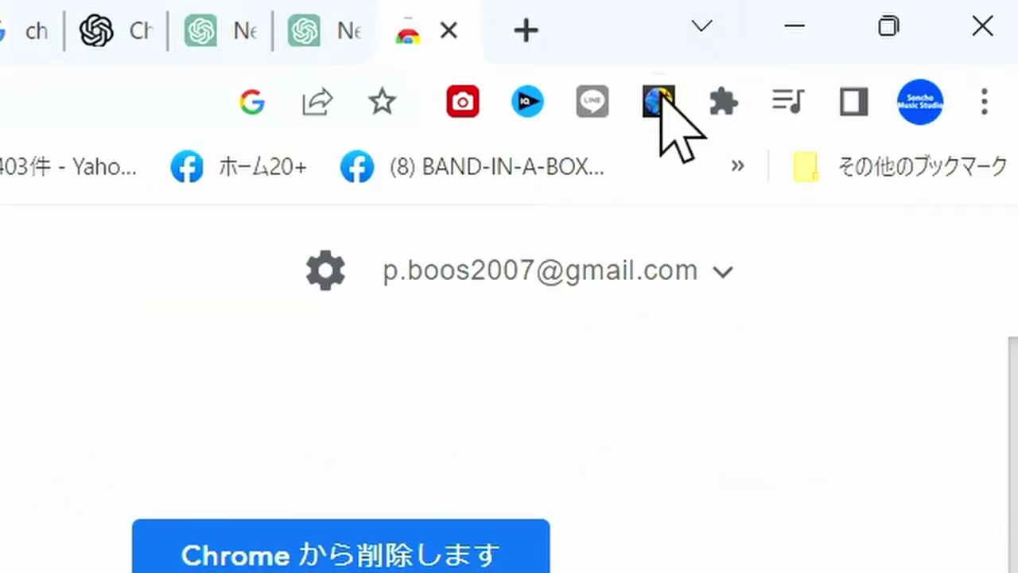
pyautogui.click(659, 102)
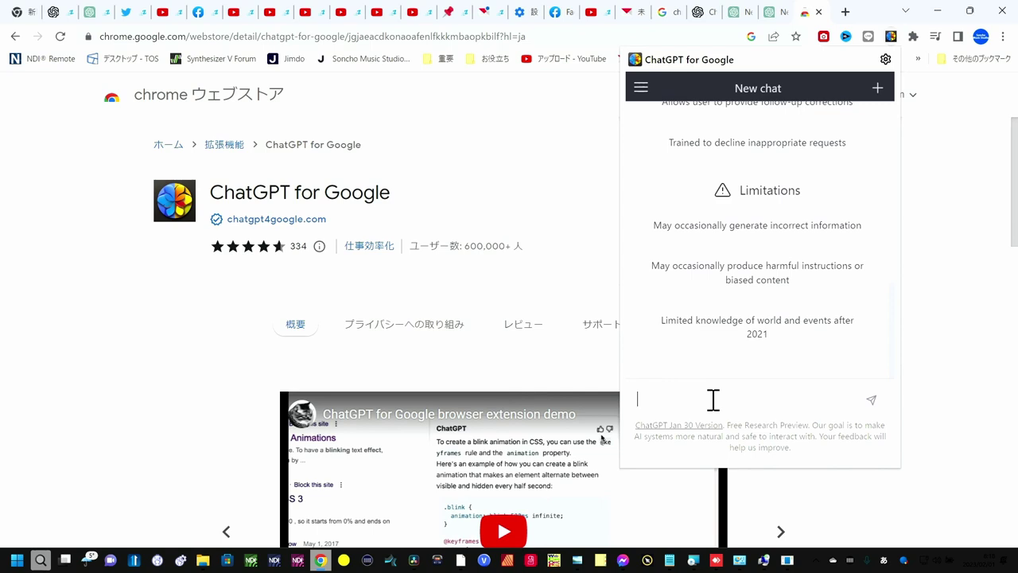
# - Reopen the ChatGPT for Google popup and send the greeting 'こんにちは' to get ChatGPT's reply
pyautogui.click(769, 11)
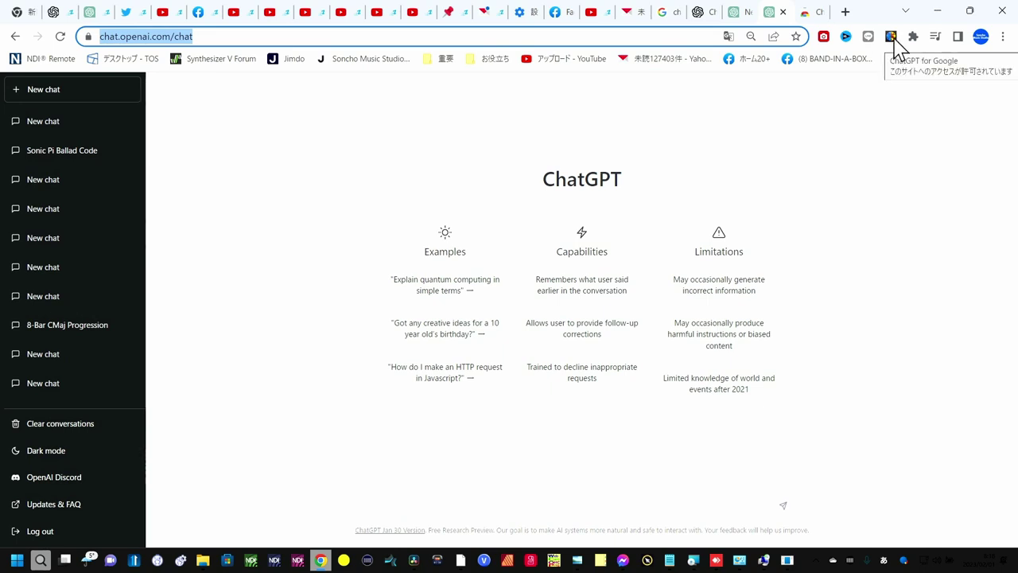
pyautogui.click(891, 36)
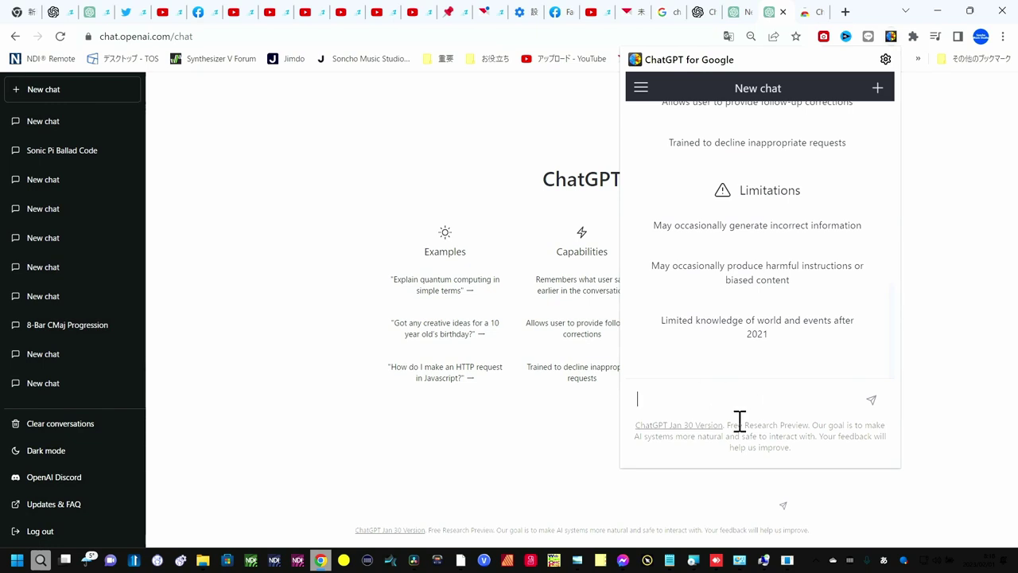
pyautogui.write('こんにちは')
pyautogui.press('Return')
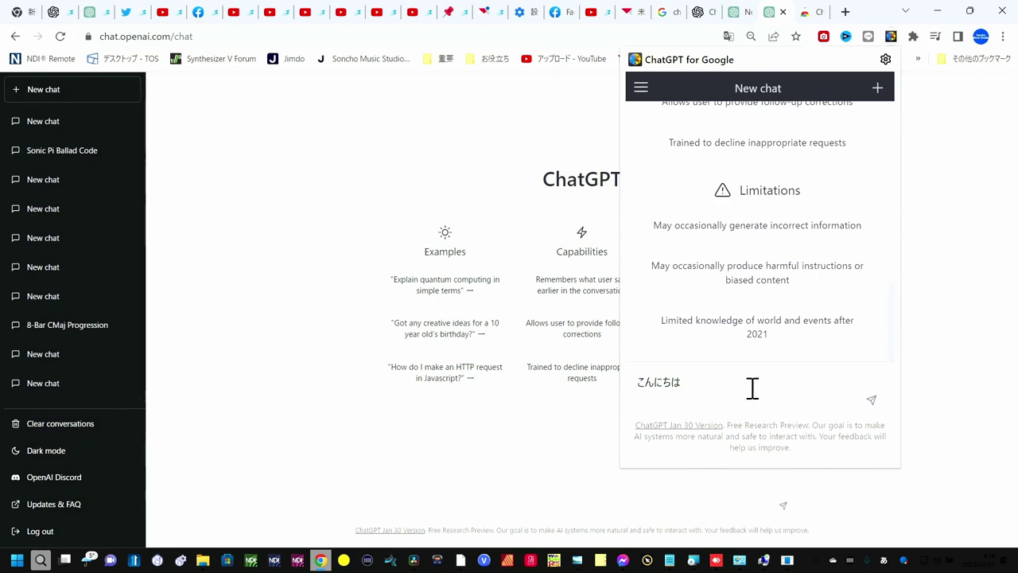
pyautogui.click(874, 405)
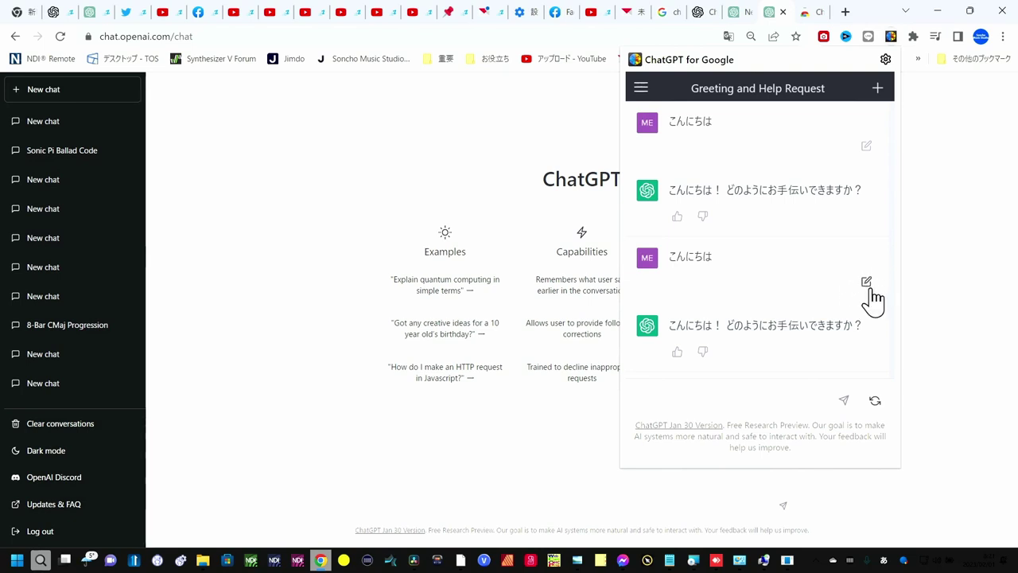
# - Edit the second greeting to 'こんにちは 山登りしたい' and resubmit it for a new reply
pyautogui.click(869, 287)
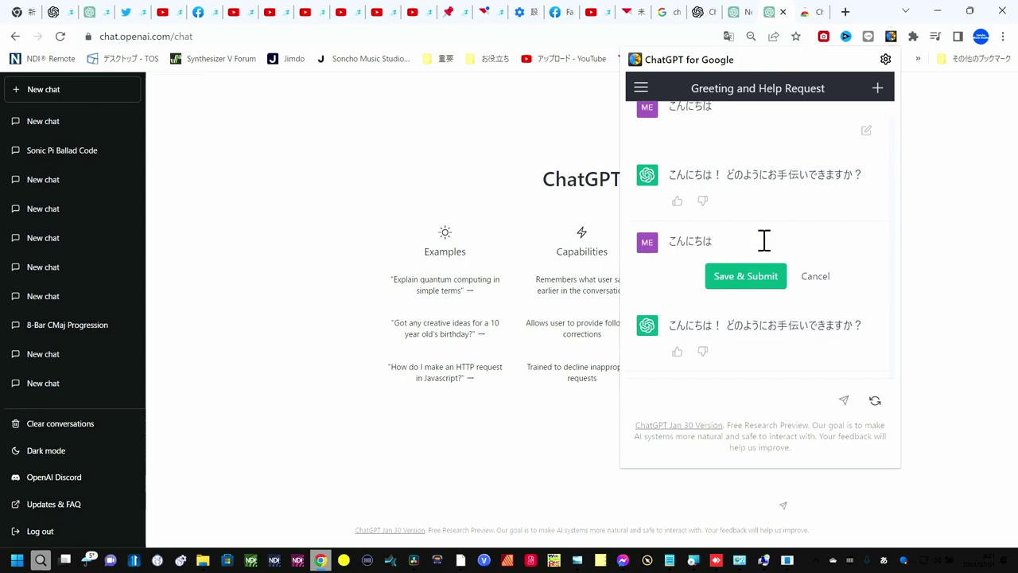
pyautogui.write('\u3000山登りしたい')
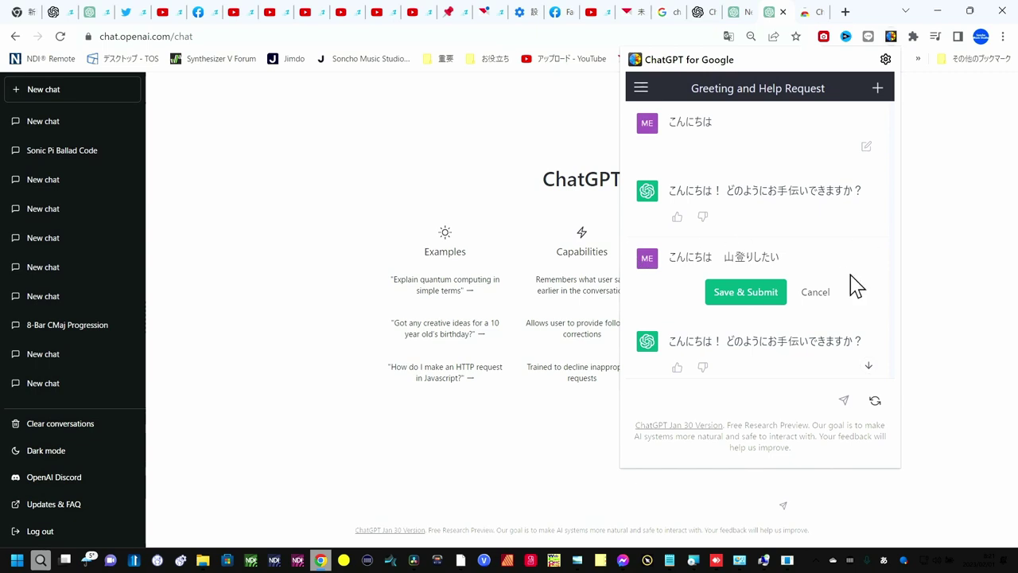
pyautogui.click(751, 304)
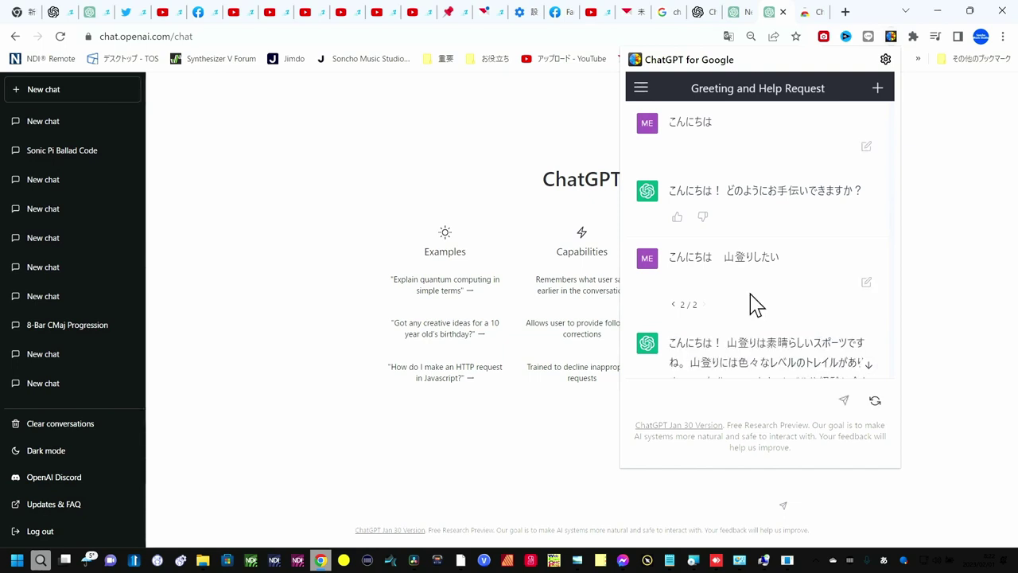
# - Toggle the second message between versions 1/2 and 2/2, ending on the original こんにちは
pyautogui.scroll(-3, 751, 295)
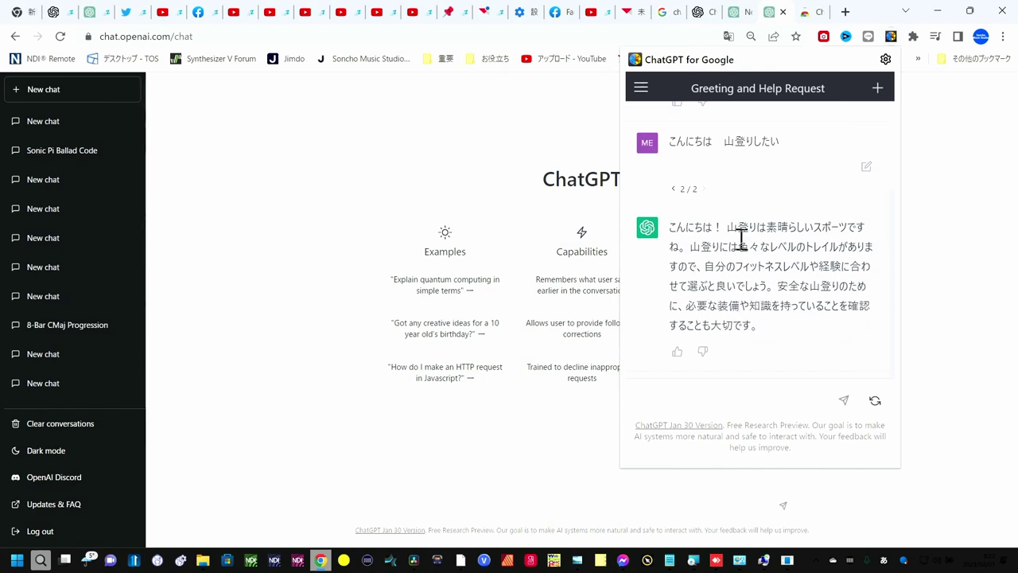
pyautogui.scroll(1, 740, 285)
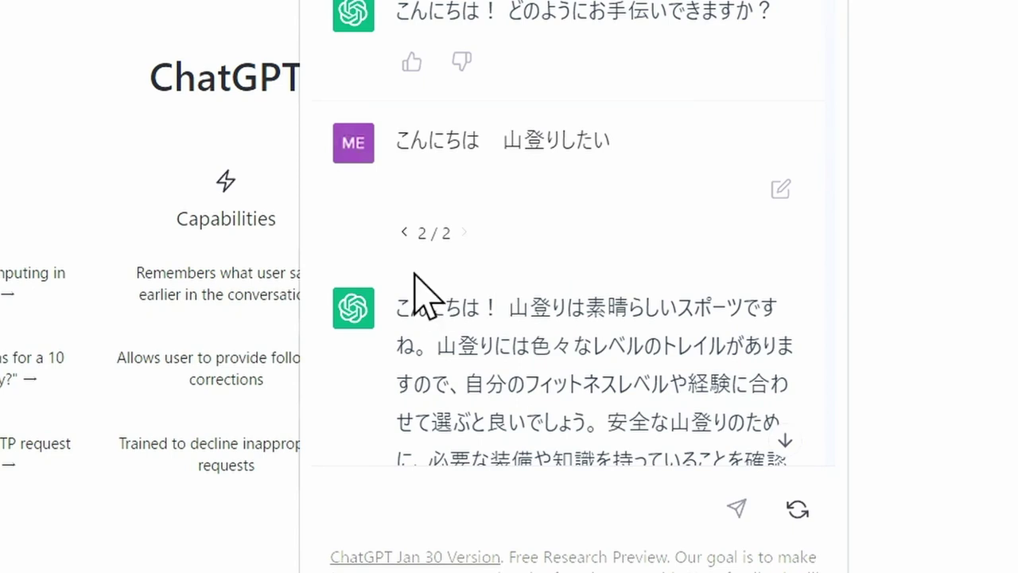
pyautogui.click(405, 233)
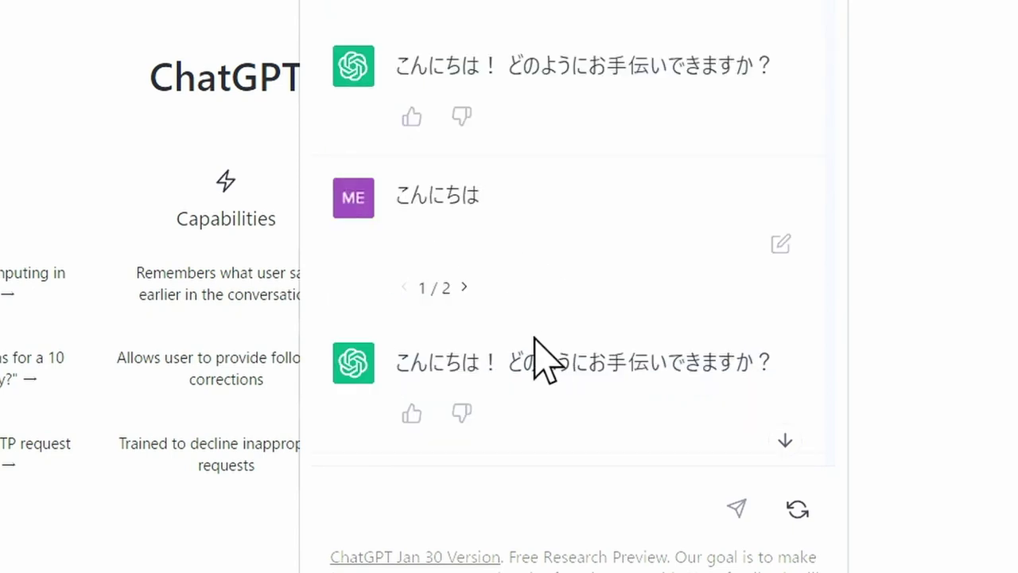
pyautogui.click(465, 288)
pyautogui.scroll(-2, 620, 288)
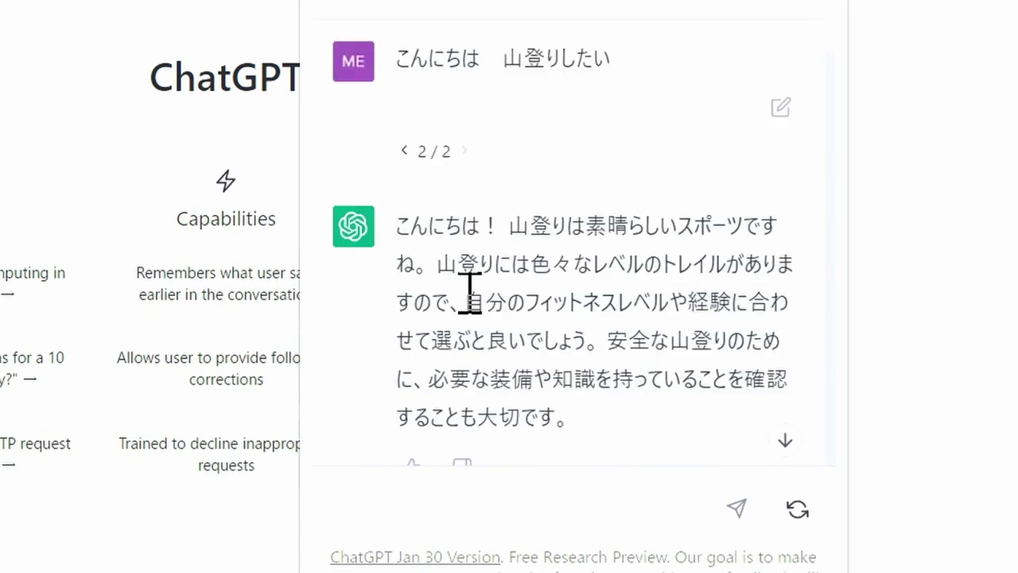
pyautogui.click(404, 151)
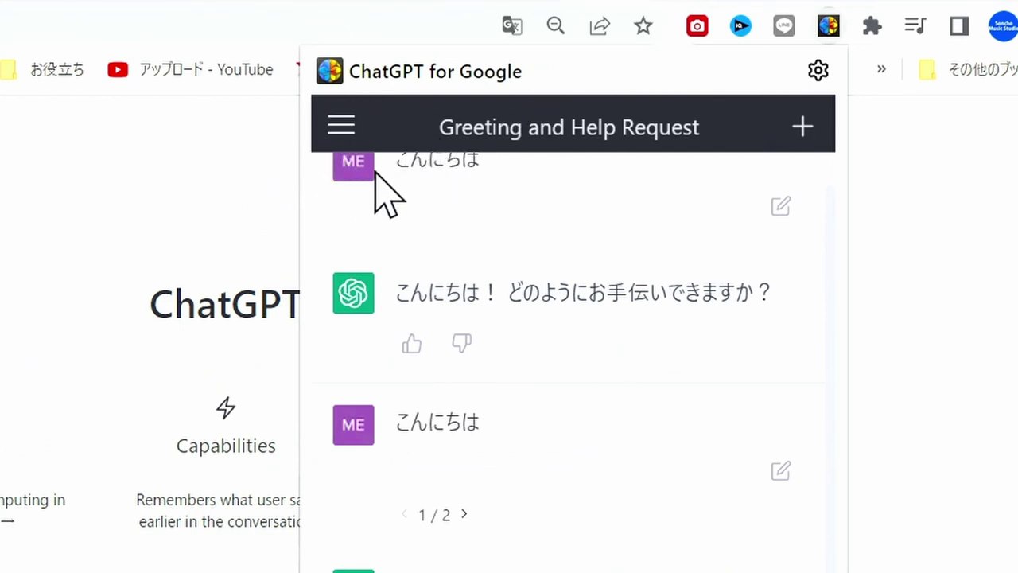
# - Open the インターネット 'New chat' from history, then delete it and confirm with the check mark
pyautogui.click(342, 124)
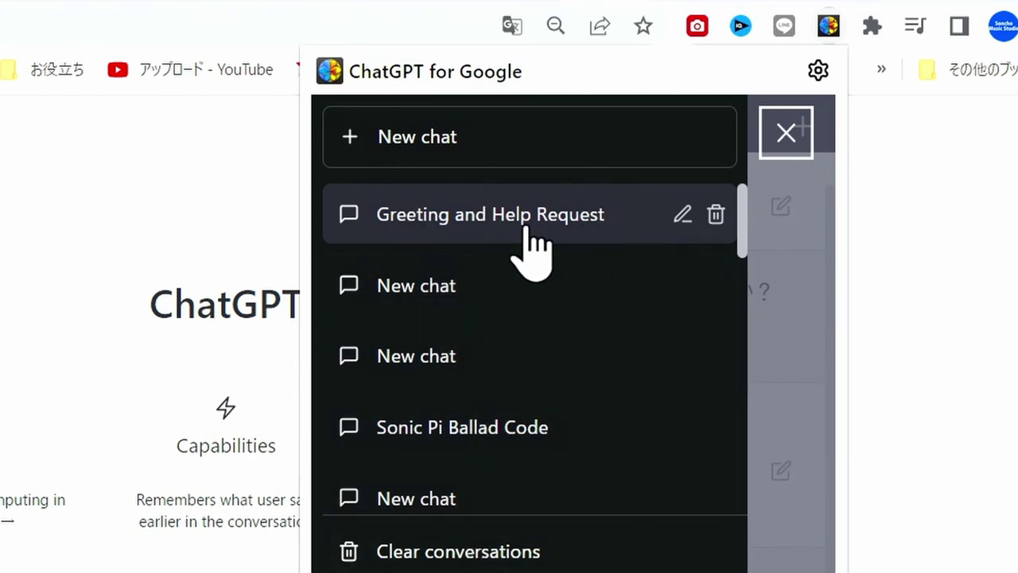
pyautogui.click(517, 285)
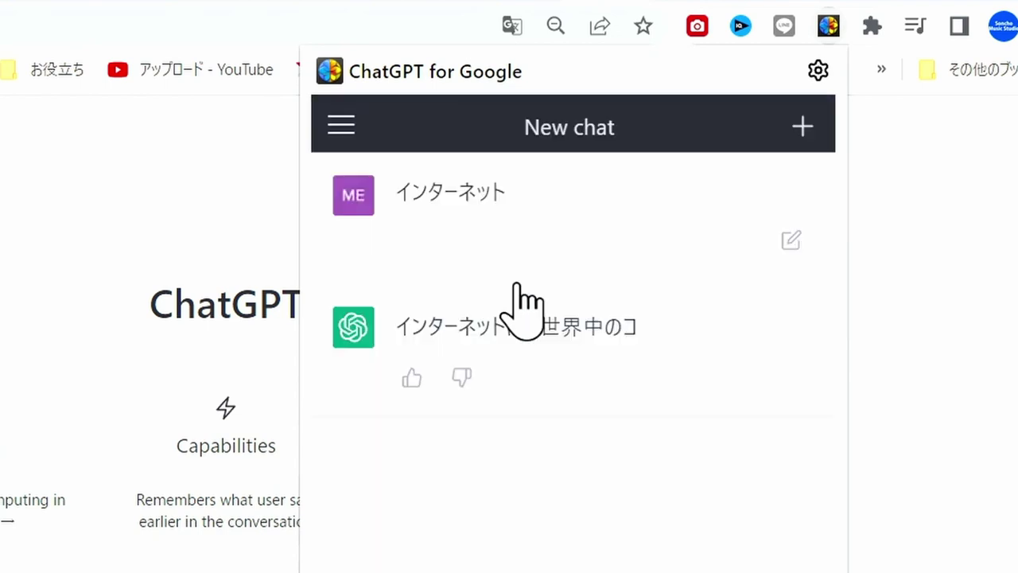
pyautogui.click(341, 125)
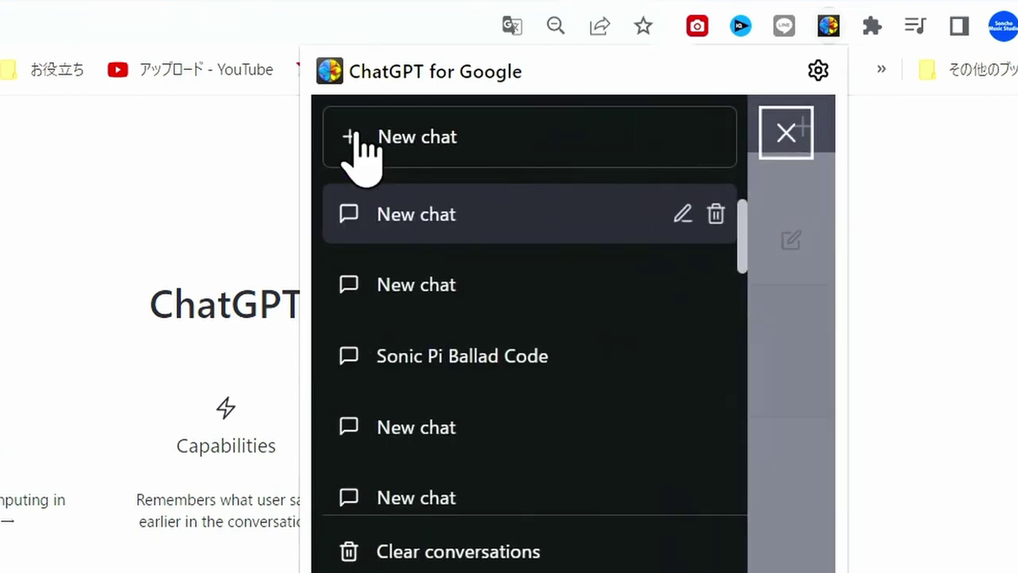
pyautogui.click(716, 213)
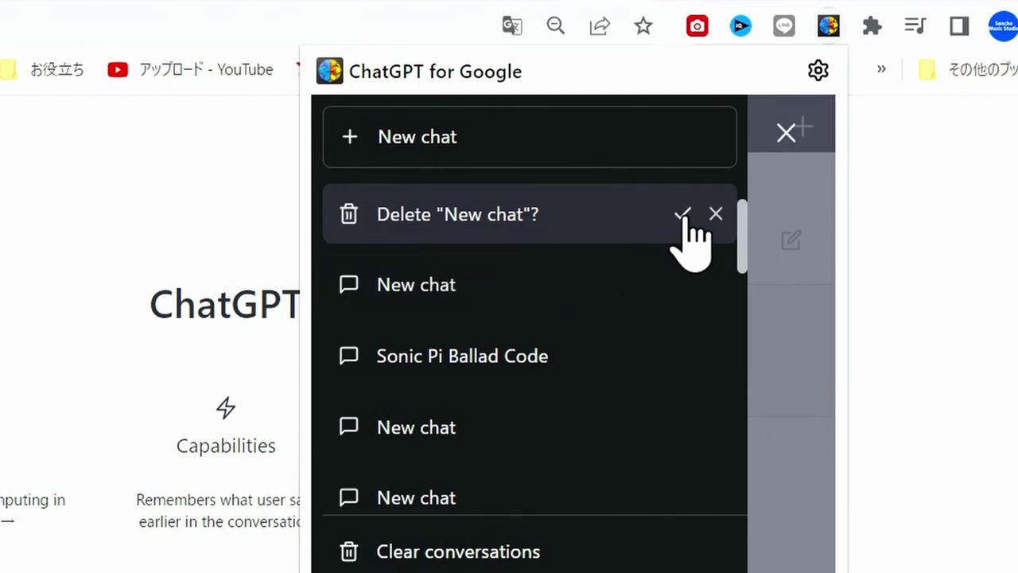
pyautogui.click(685, 215)
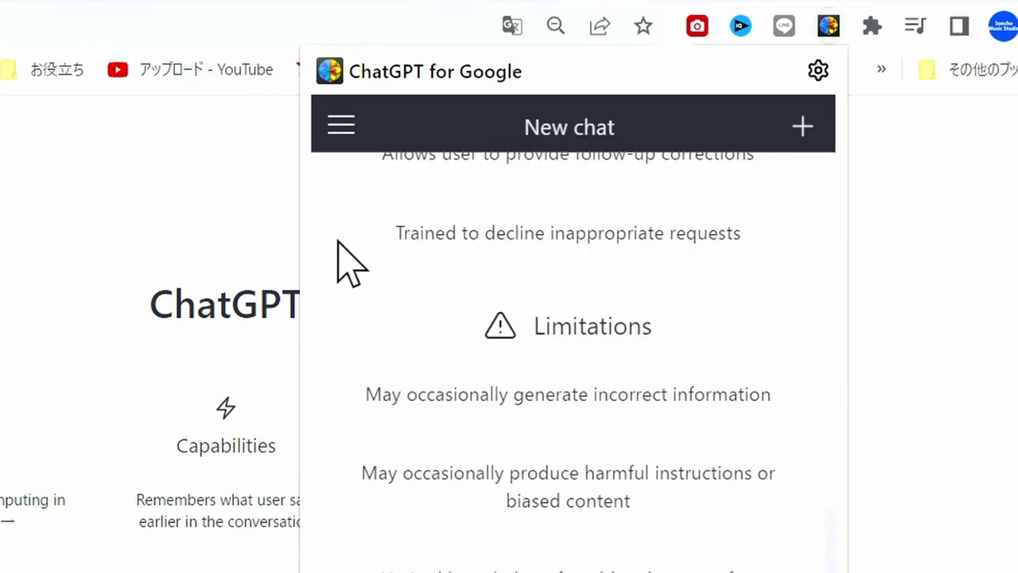